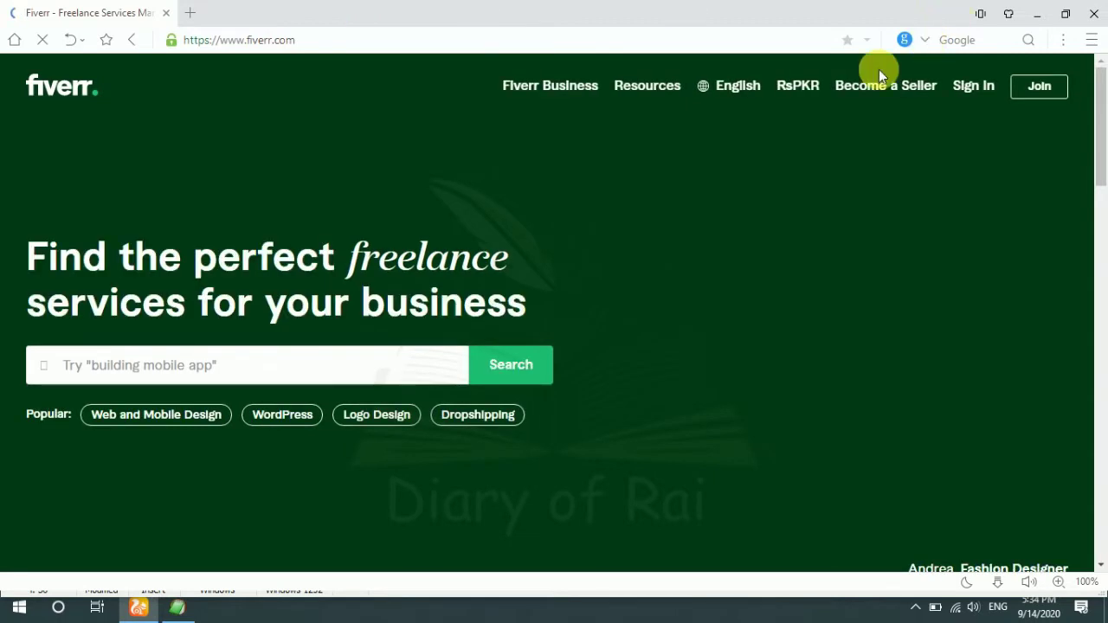
# Step: Open the Join Fiverr sign-up form and start typing the new account's Gmail address
pyautogui.click(1036, 95)
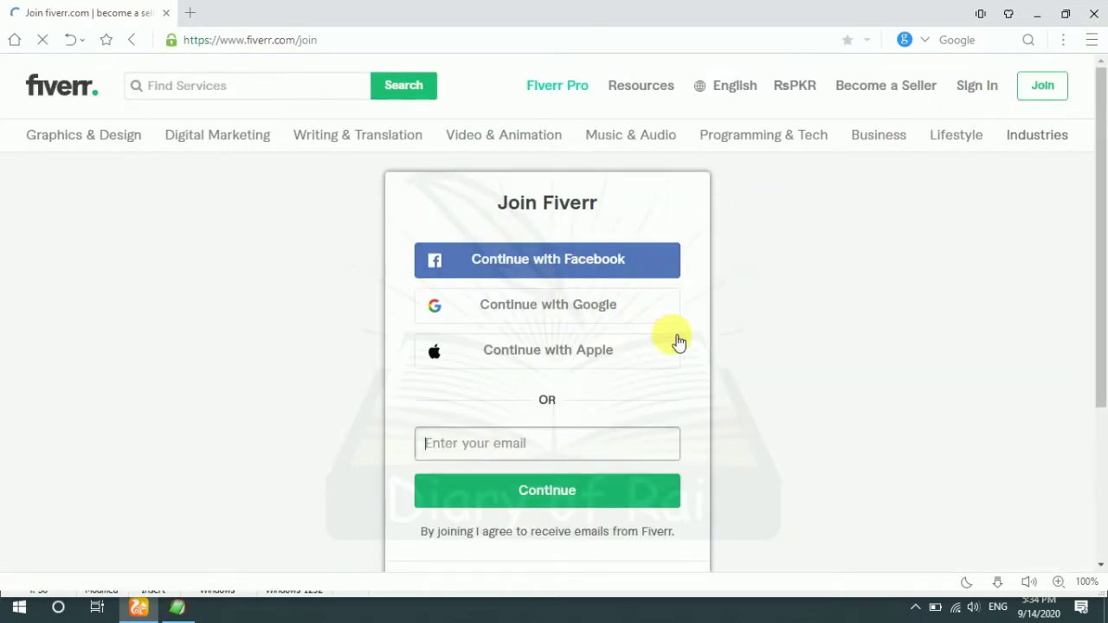
pyautogui.scroll(-2, 679, 342)
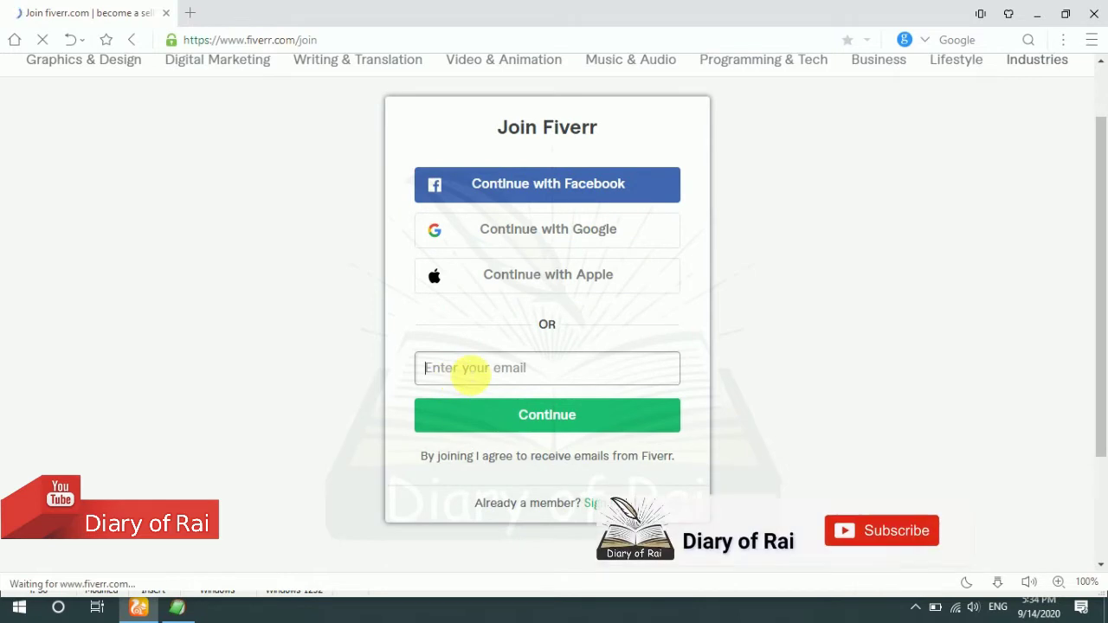
pyautogui.write('sad')
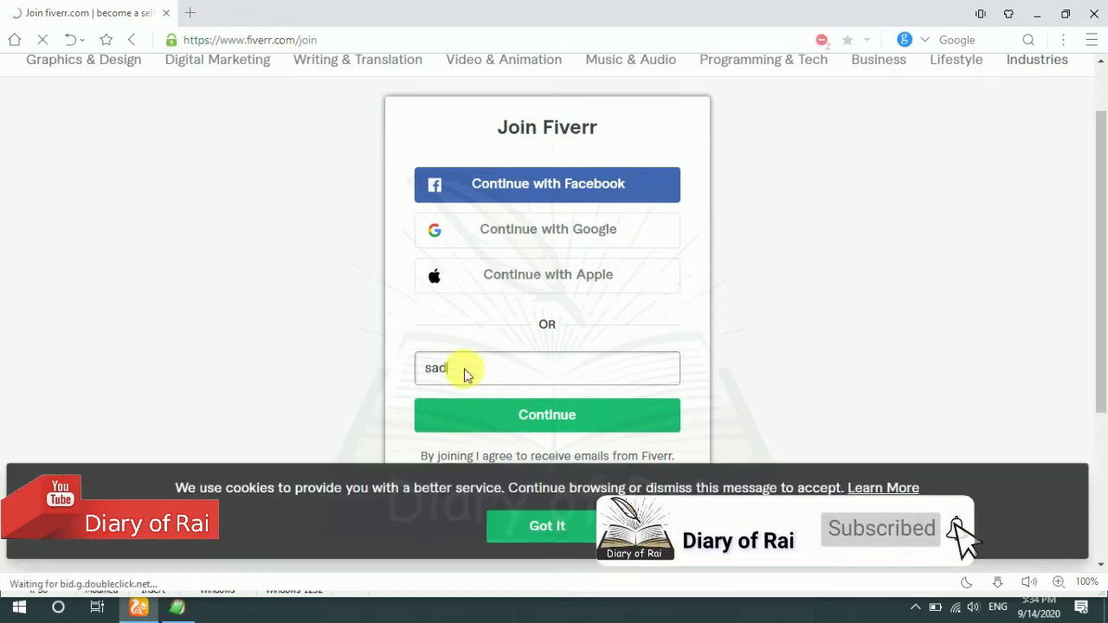
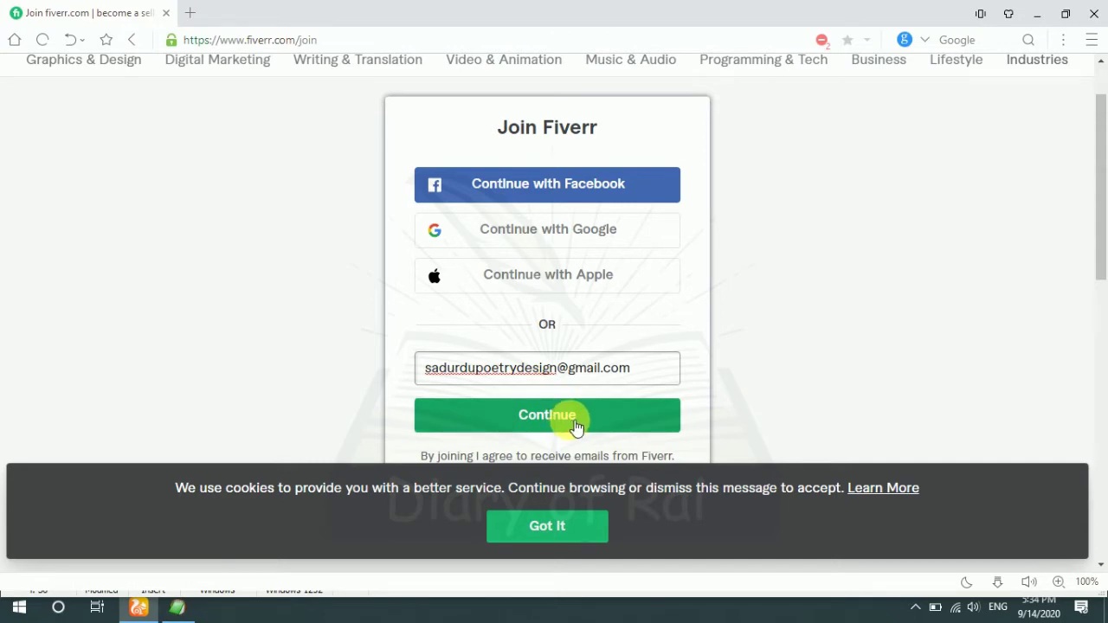
# Step: Continue past the email, dismiss the cookie notice, edit the suggested username and paste a password
pyautogui.click(577, 428)
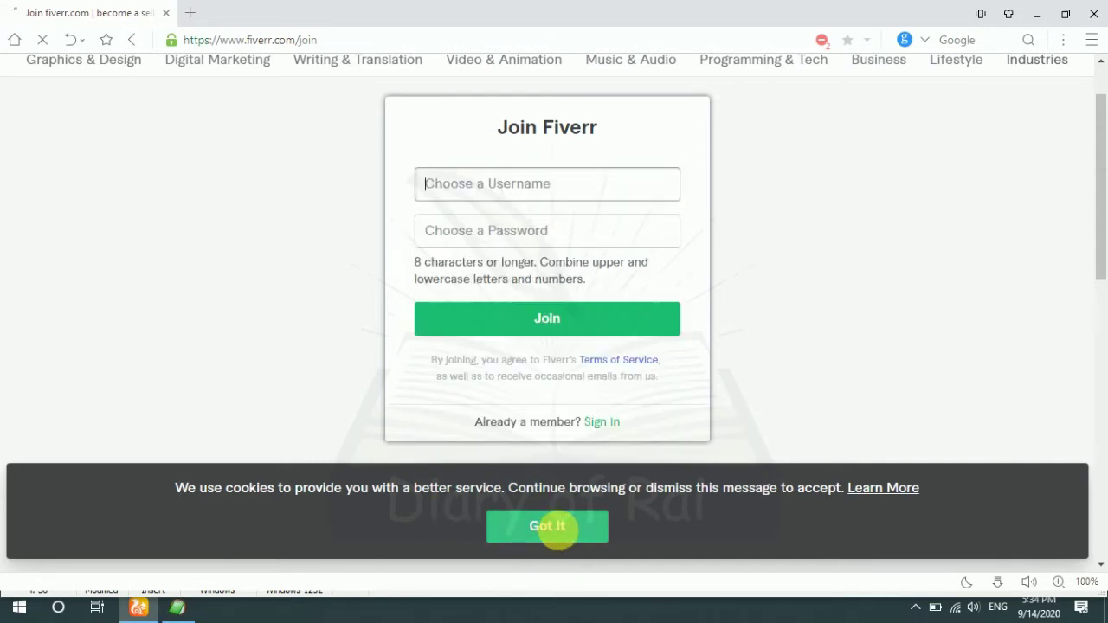
pyautogui.click(562, 535)
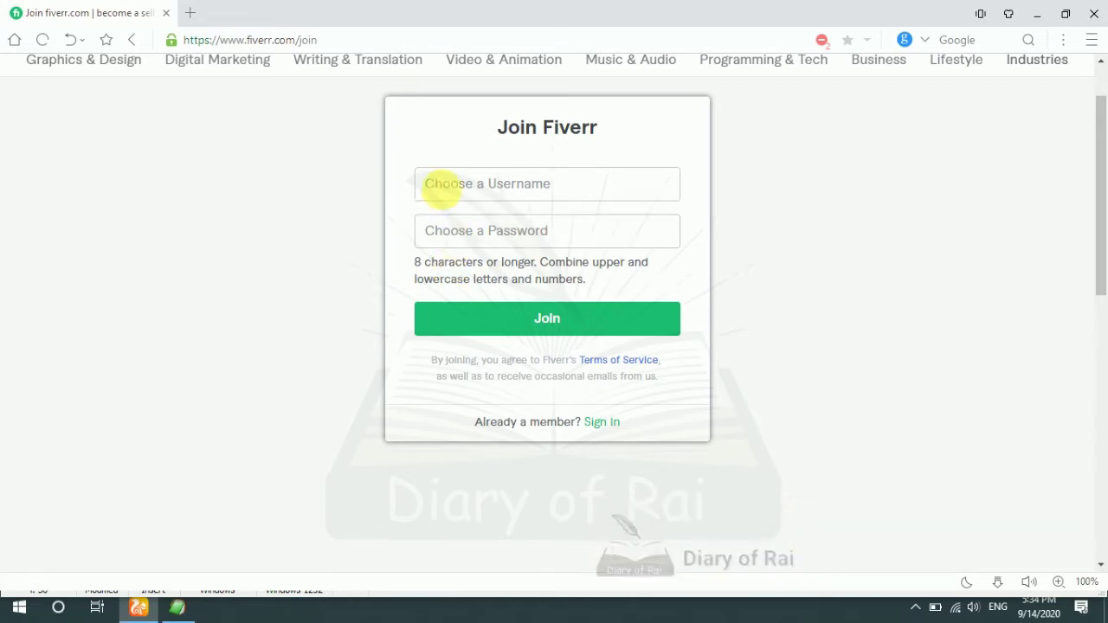
pyautogui.click(437, 182)
pyautogui.press('BackSpace')
pyautogui.press('BackSpace')
pyautogui.press('BackSpace')
pyautogui.press('BackSpace')
pyautogui.press('BackSpace')
pyautogui.press('BackSpace')
pyautogui.press('BackSpace')
pyautogui.press('BackSpace')
pyautogui.press('BackSpace')
pyautogui.press('BackSpace')
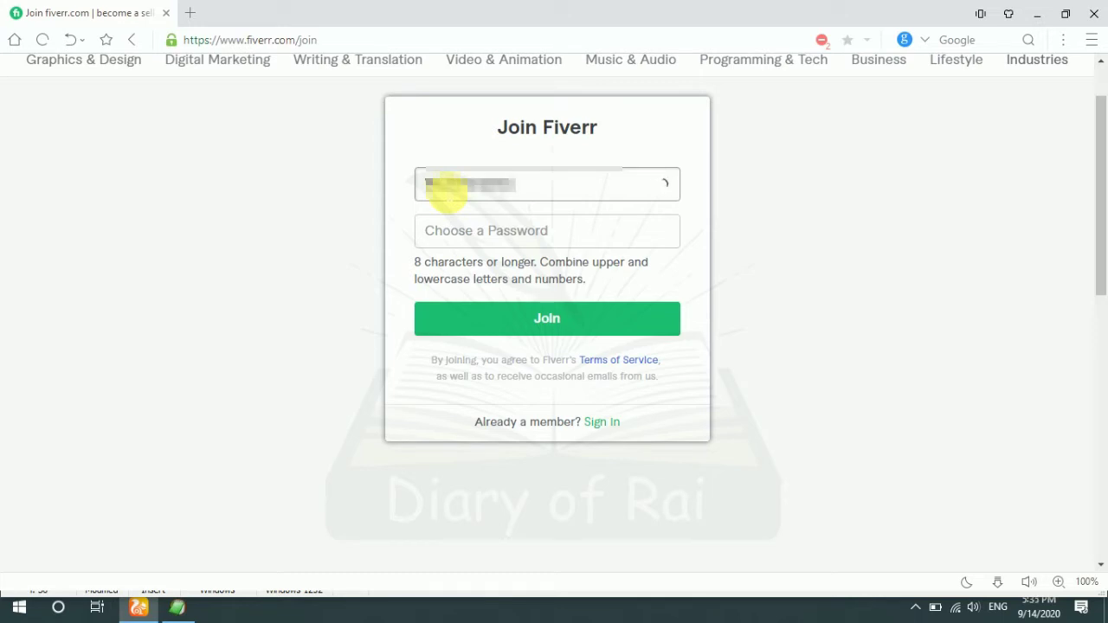
pyautogui.write('a')
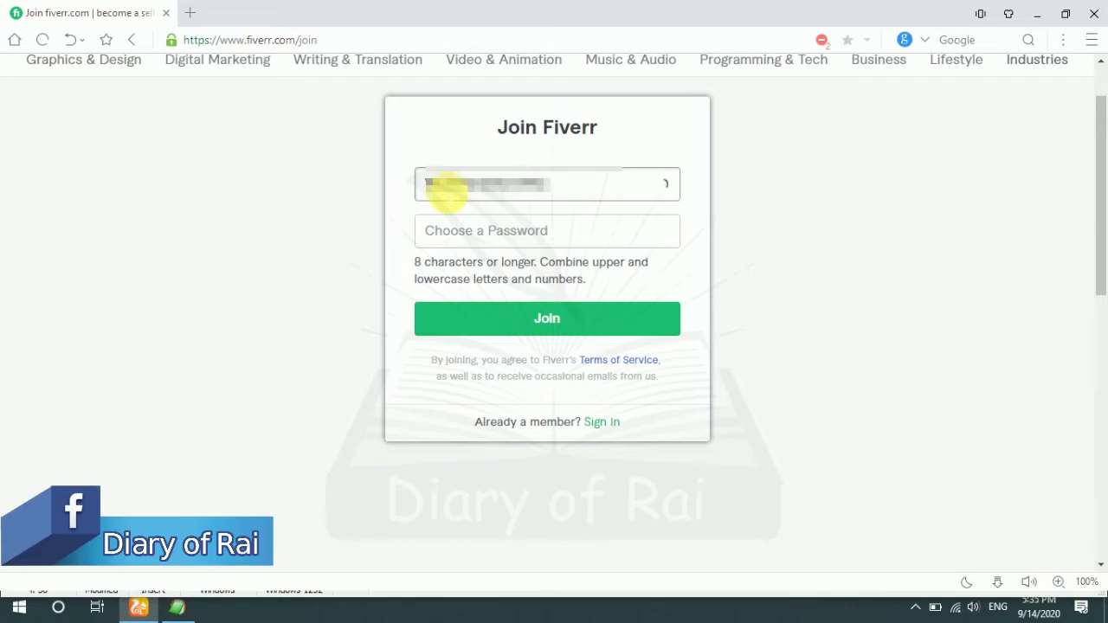
pyautogui.press('BackSpace')
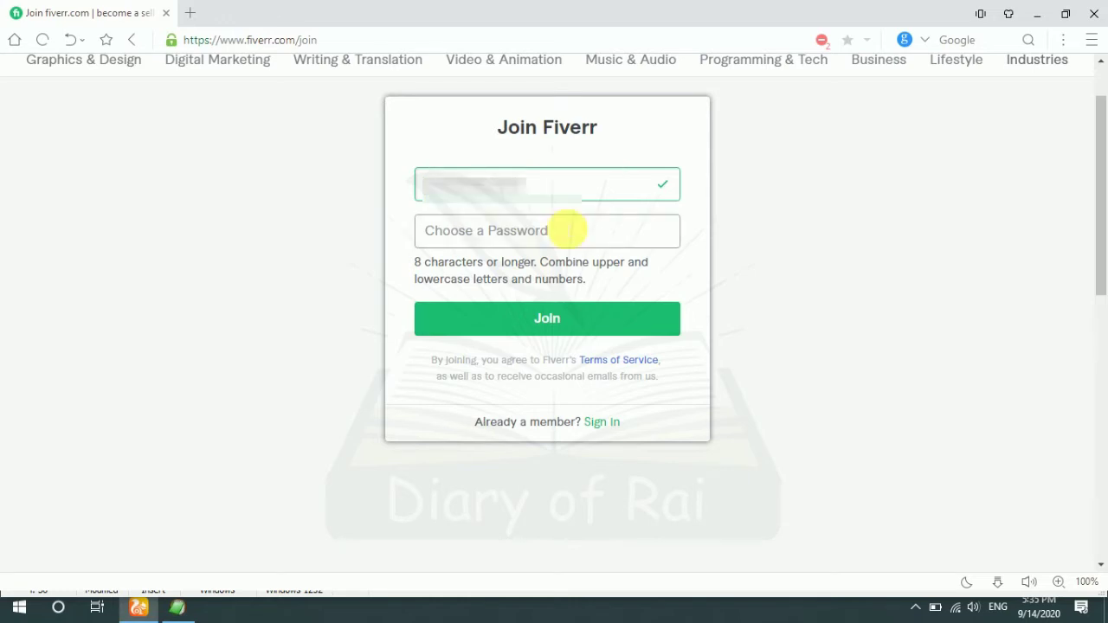
pyautogui.click(567, 230)
pyautogui.hotkey('ctrl', 'v')
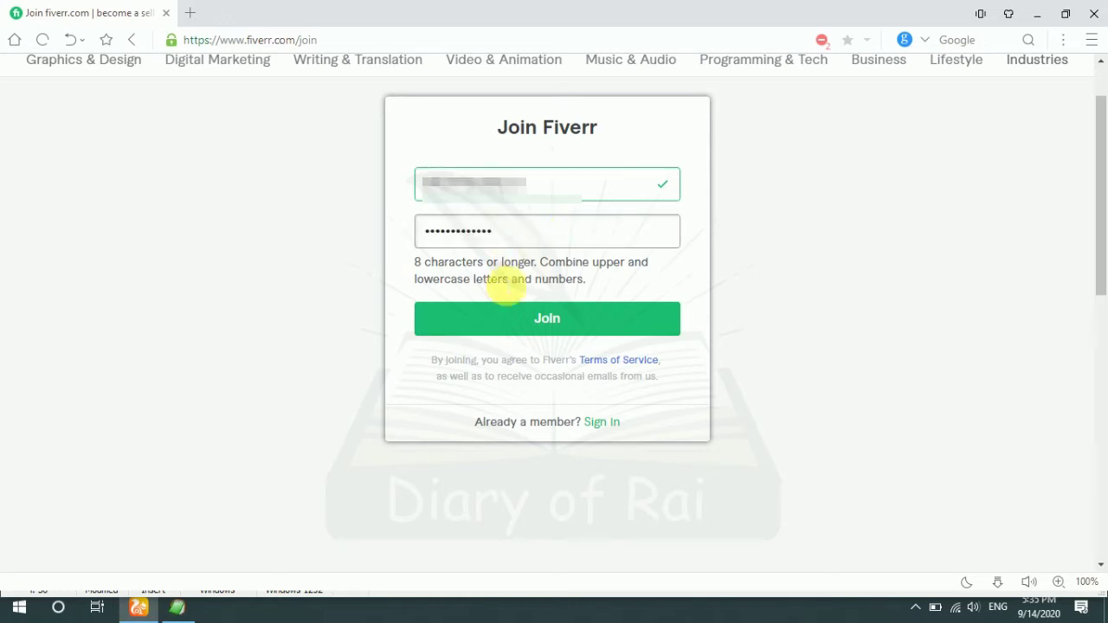
# Step: Create the account, save its password in the browser, and highlight the activation notice
pyautogui.click(558, 316)
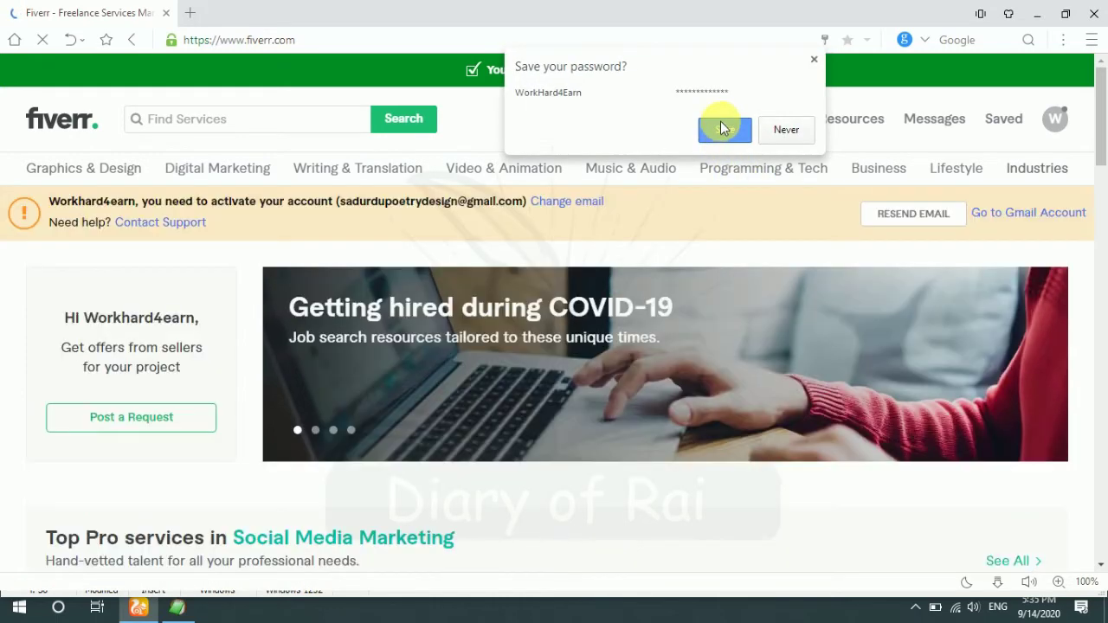
pyautogui.click(723, 129)
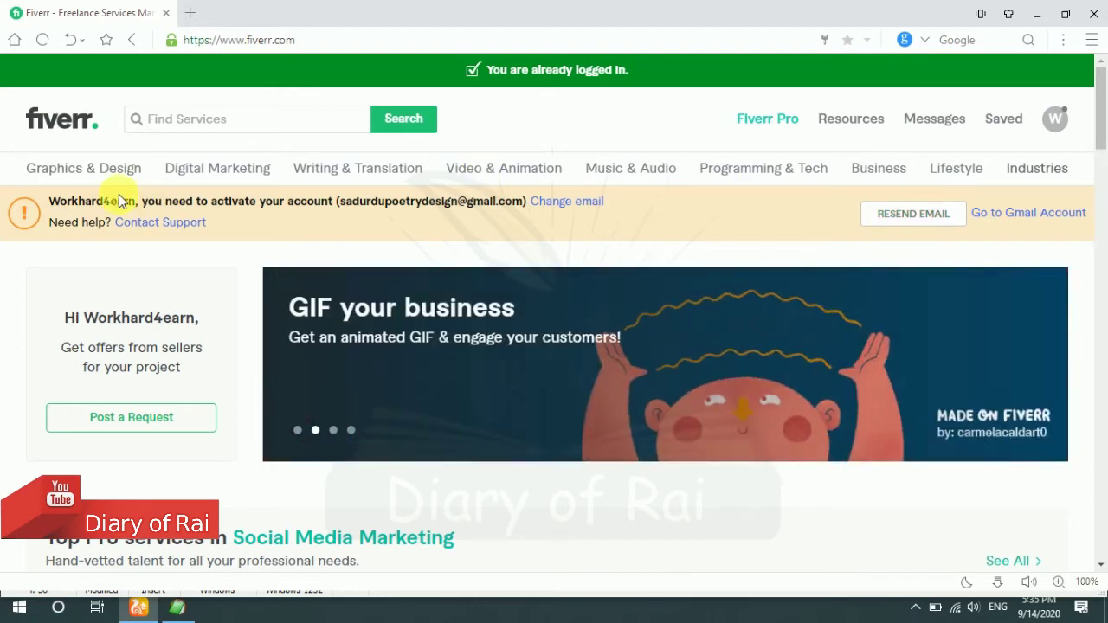
pyautogui.moveTo(52, 203); pyautogui.dragTo(341, 208)
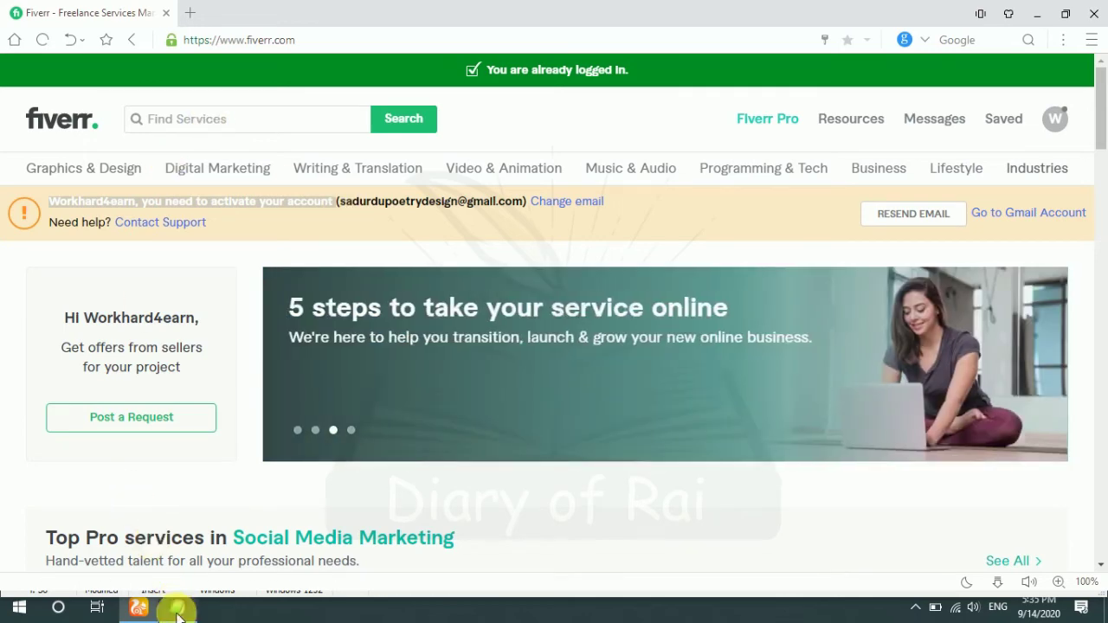
pyautogui.click(178, 609)
# Step: Add lines 'Now go to Gmail to Active Account' and 'open Gmail now' to the EditPad notes
pyautogui.click(386, 521)
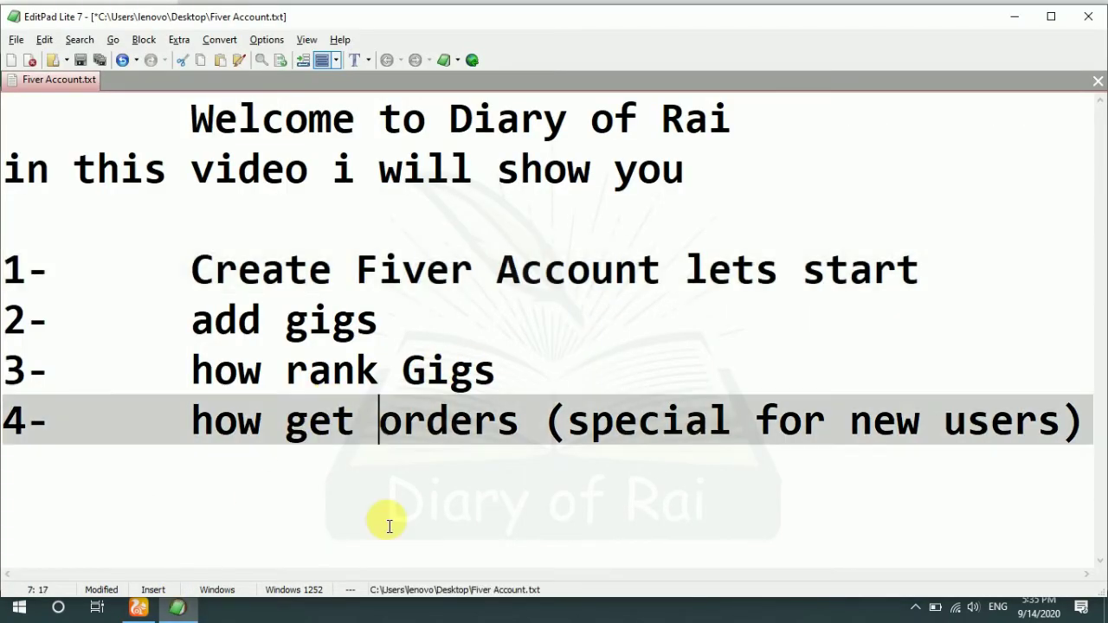
pyautogui.press('Return')
pyautogui.press('Return')
pyautogui.press('Return')
pyautogui.press('Return')
pyautogui.press('Return')
pyautogui.press('Return')
pyautogui.press('Return')
pyautogui.press('Return')
pyautogui.press('Return')
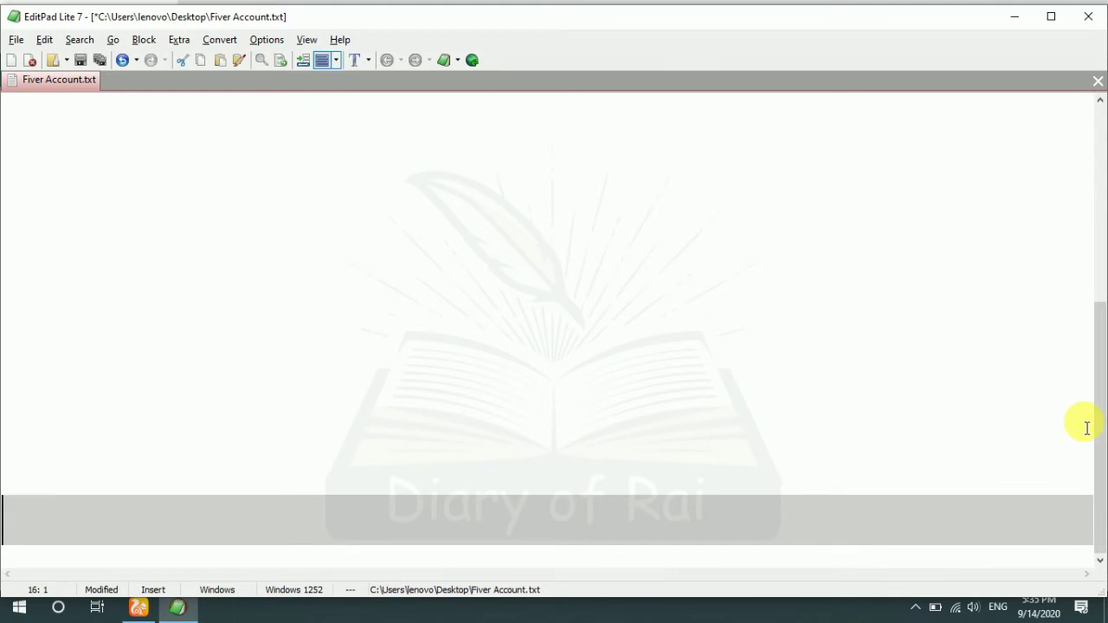
pyautogui.press('BackSpace')
pyautogui.press('BackSpace')
pyautogui.press('BackSpace')
pyautogui.write('Now go')
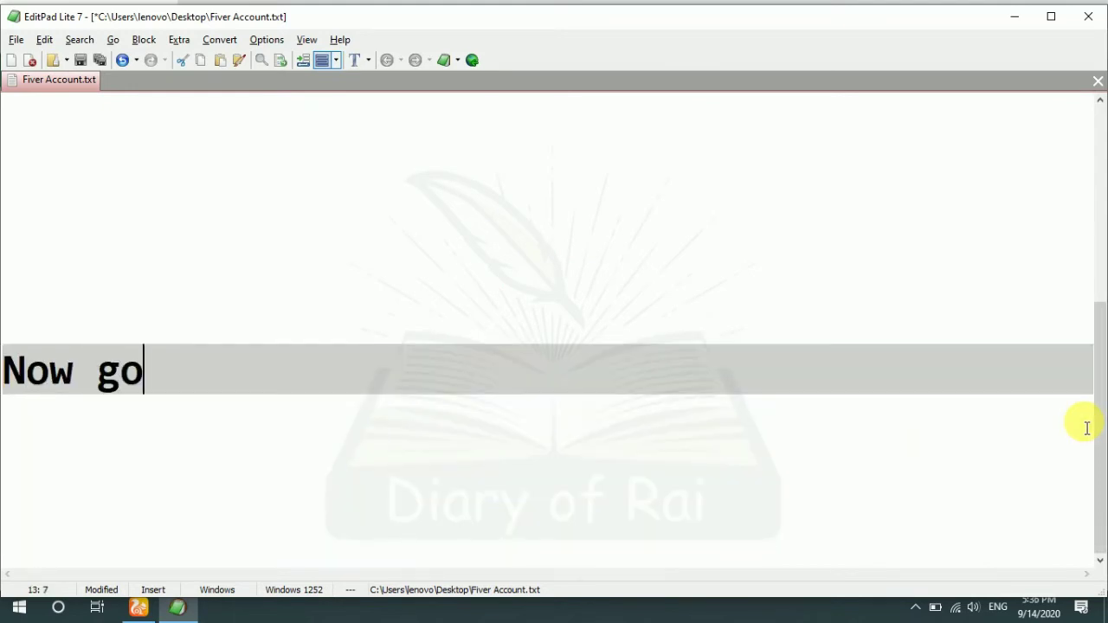
pyautogui.write(' to Gmail to Ac')
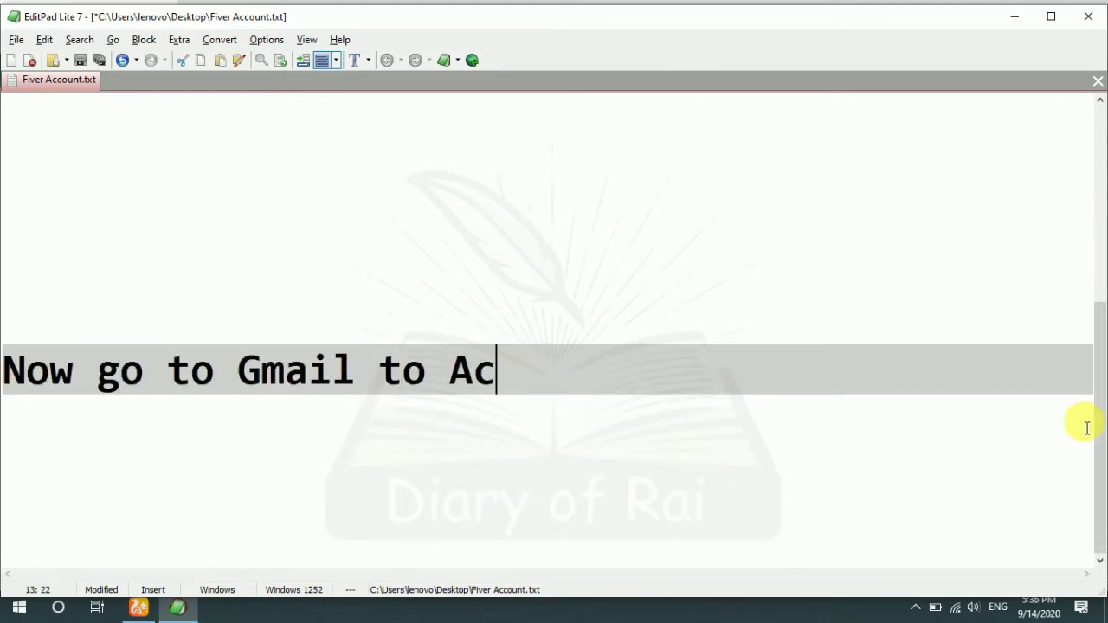
pyautogui.write('tive Account')
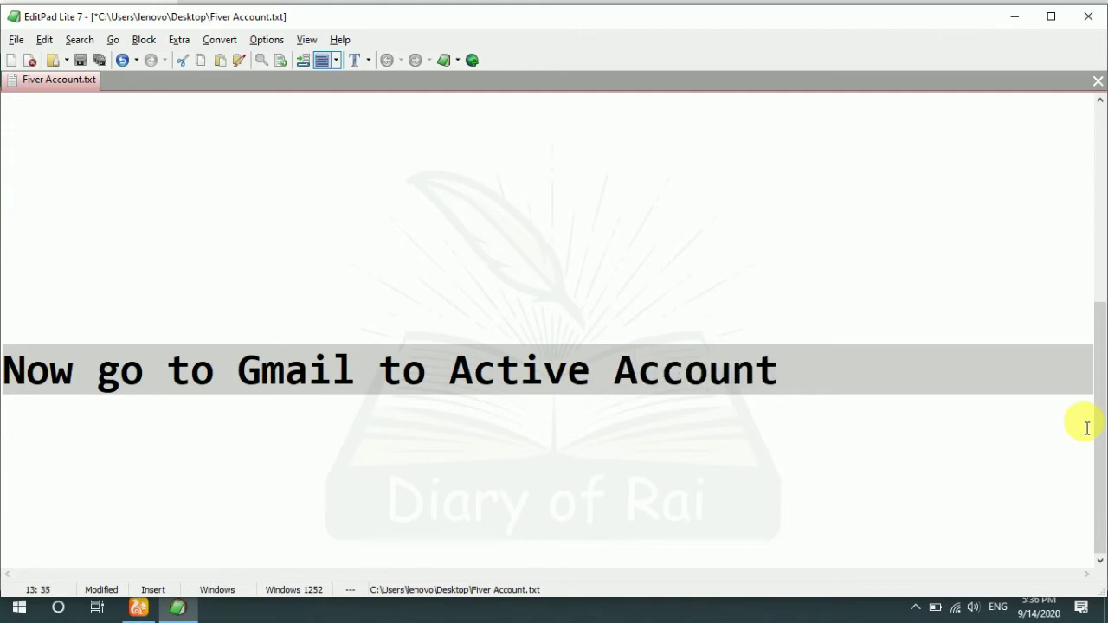
pyautogui.press('Return')
pyautogui.write('o')
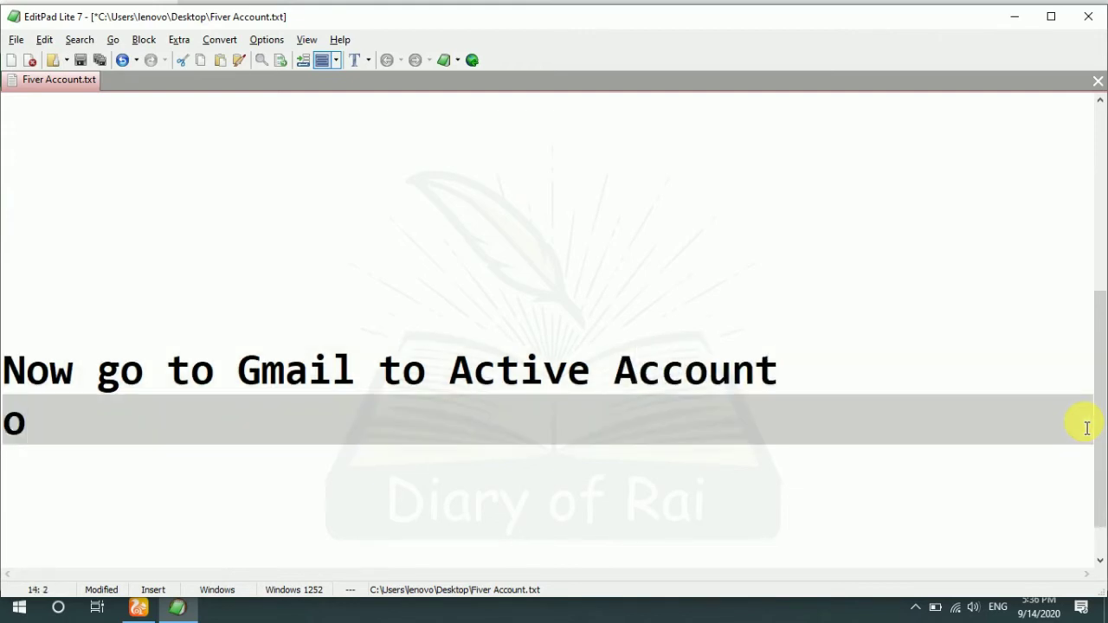
pyautogui.write('pen Gmail')
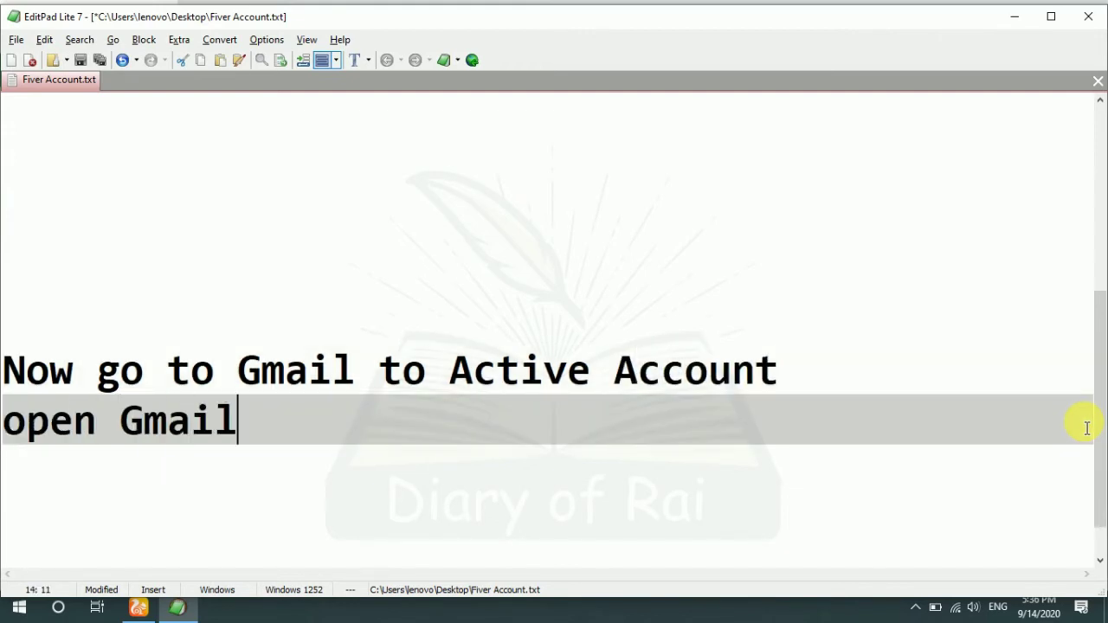
pyautogui.write(' now')
pyautogui.hotkey('alt', 'Tab')
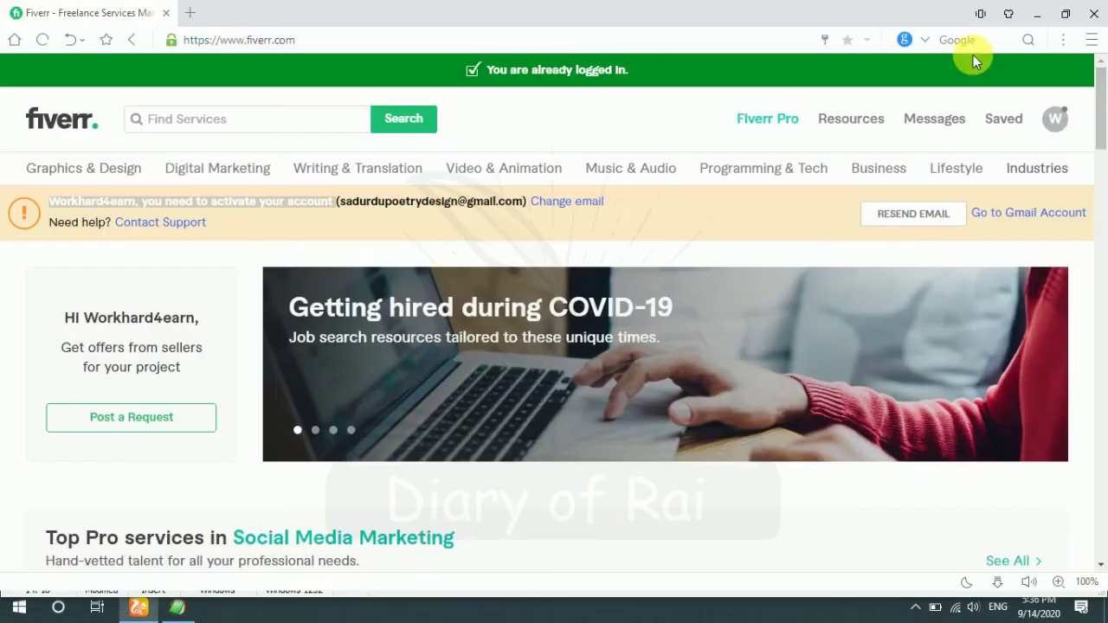
# Step: Load Gmail in a new tab and use Activate Your Account in Fiverr's 'Activate Your New Account' email
pyautogui.click(185, 12)
pyautogui.write('gmail')
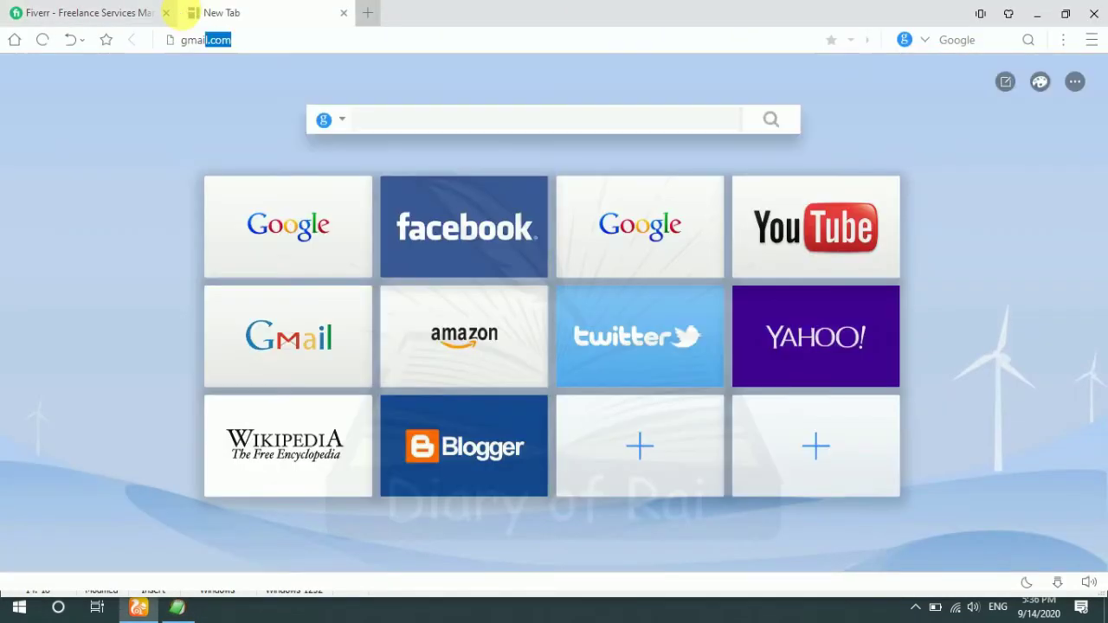
pyautogui.press('Return')
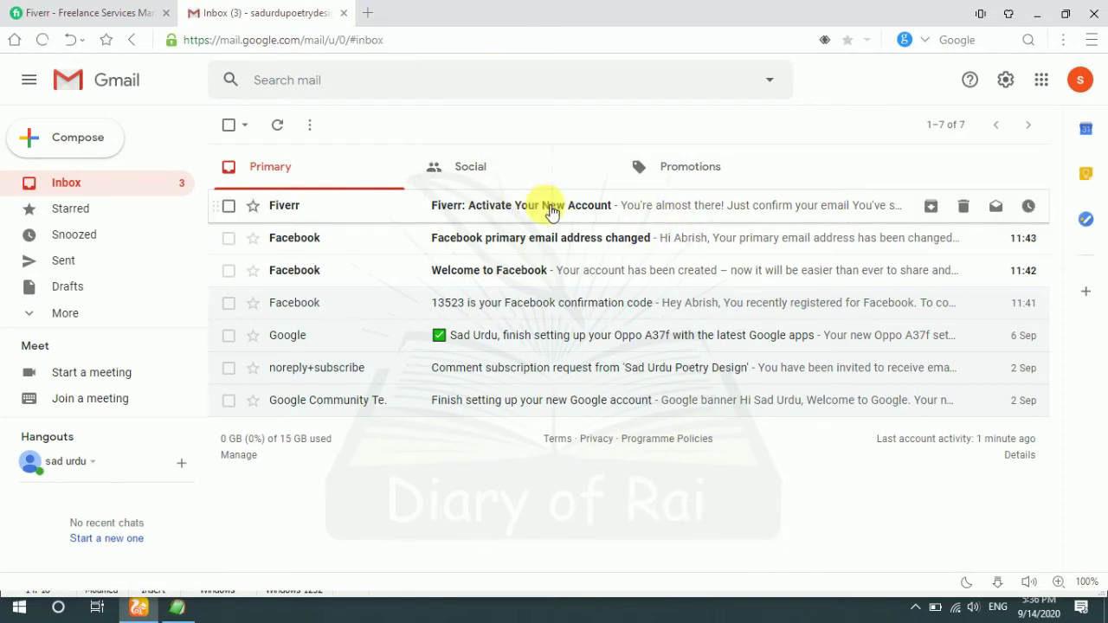
pyautogui.click(551, 208)
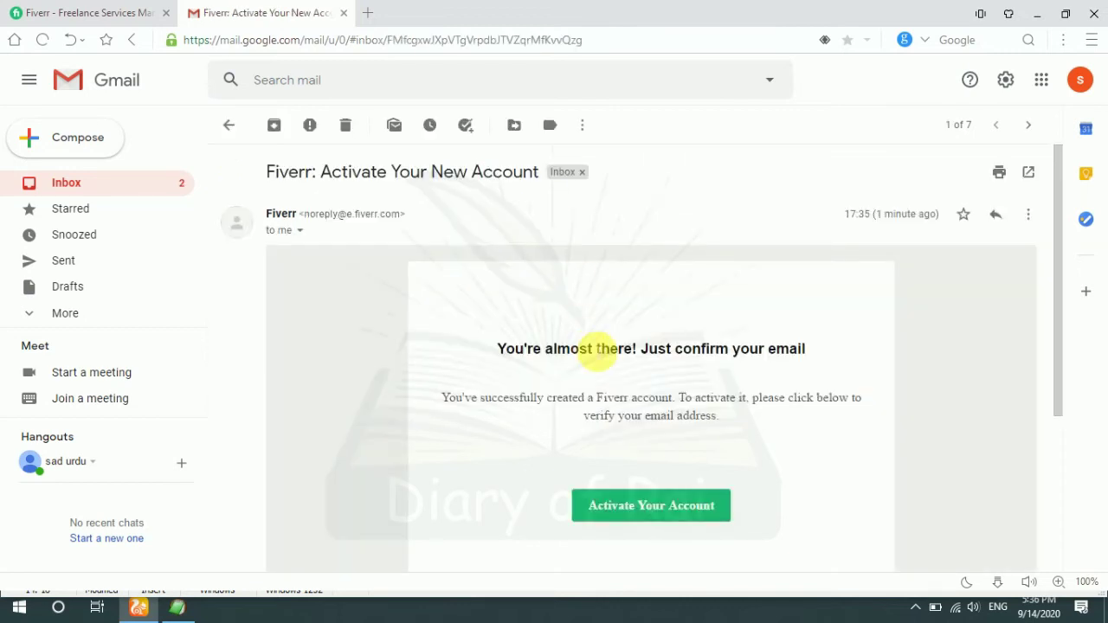
pyautogui.scroll(-1, 602, 350)
pyautogui.click(615, 437)
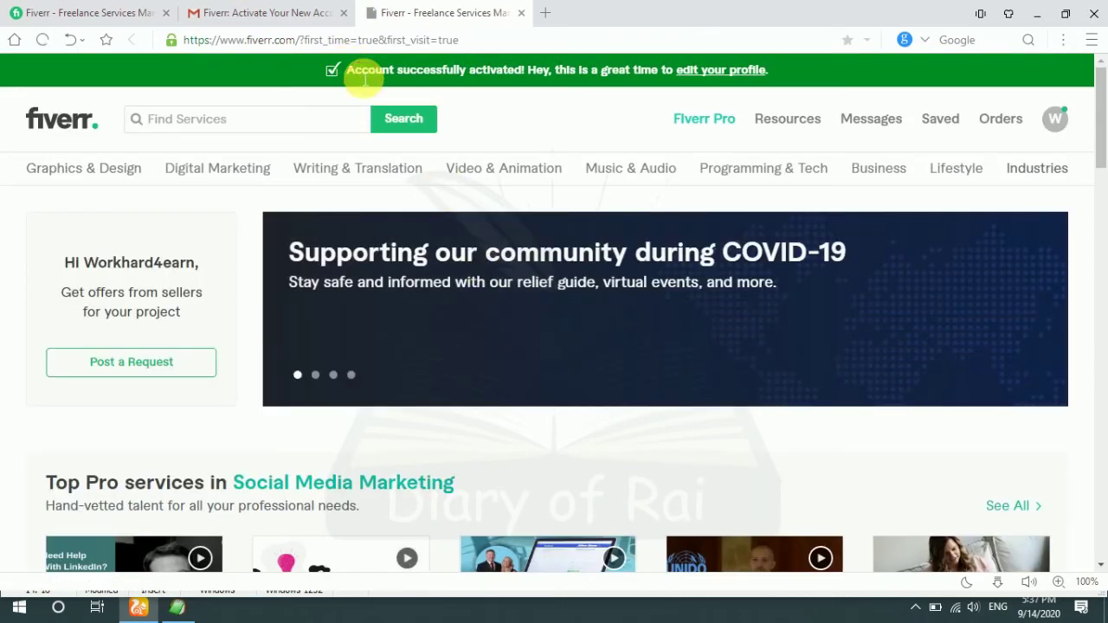
# Step: Highlight the 'Account successfully activated' banner on the Fiverr homepage
pyautogui.moveTo(353, 70); pyautogui.dragTo(444, 71)
pyautogui.moveTo(638, 102); pyautogui.dragTo(691, 119)
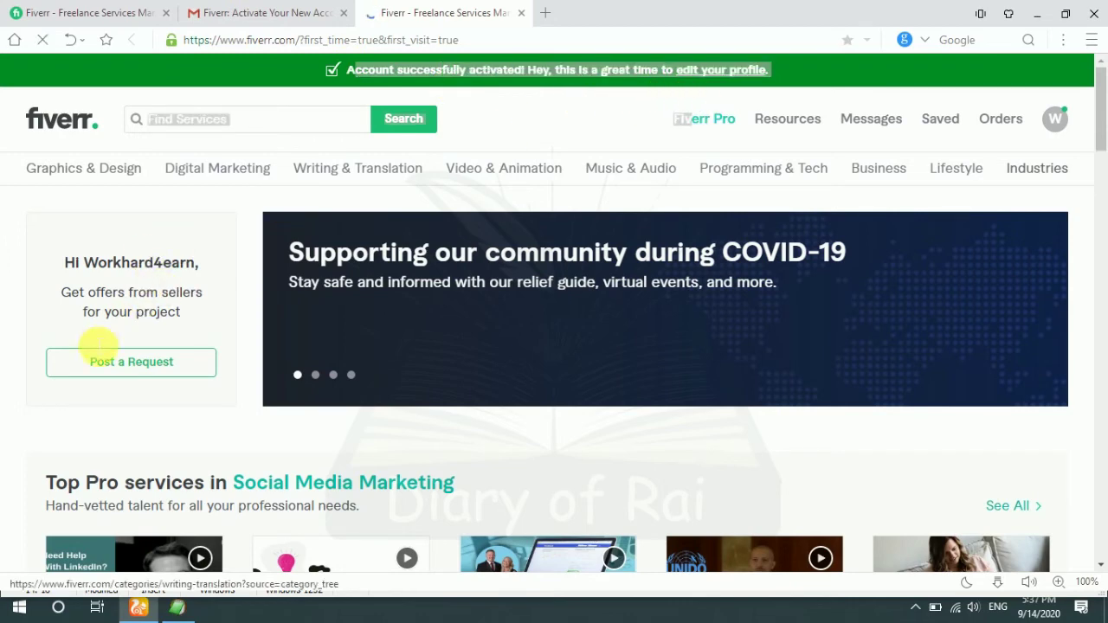
pyautogui.scroll(-1, 699, 256)
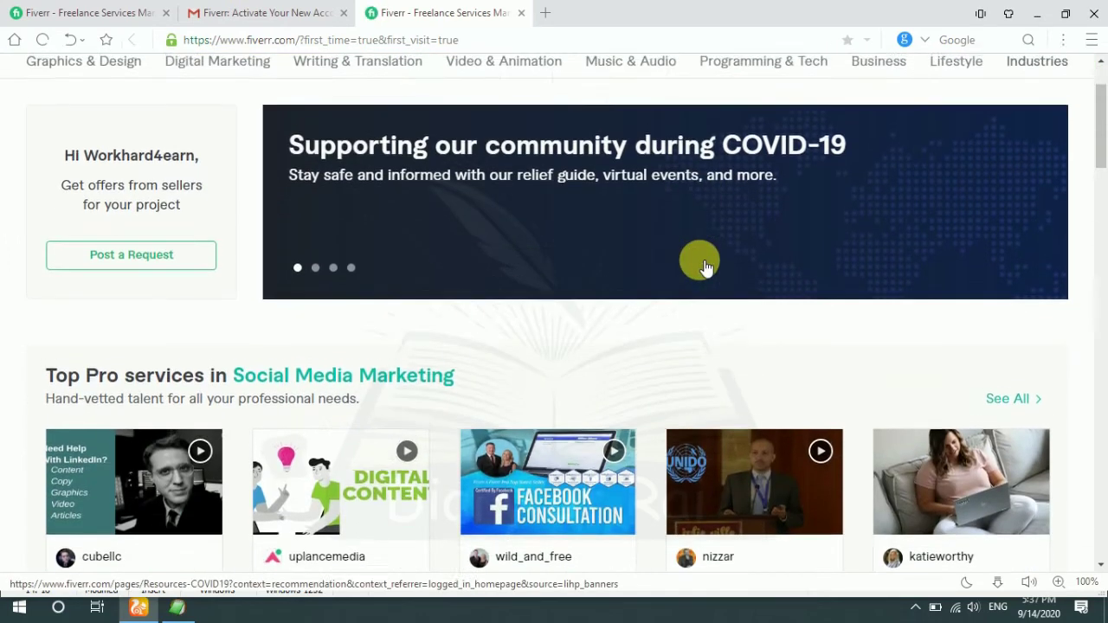
pyautogui.scroll(1, 700, 256)
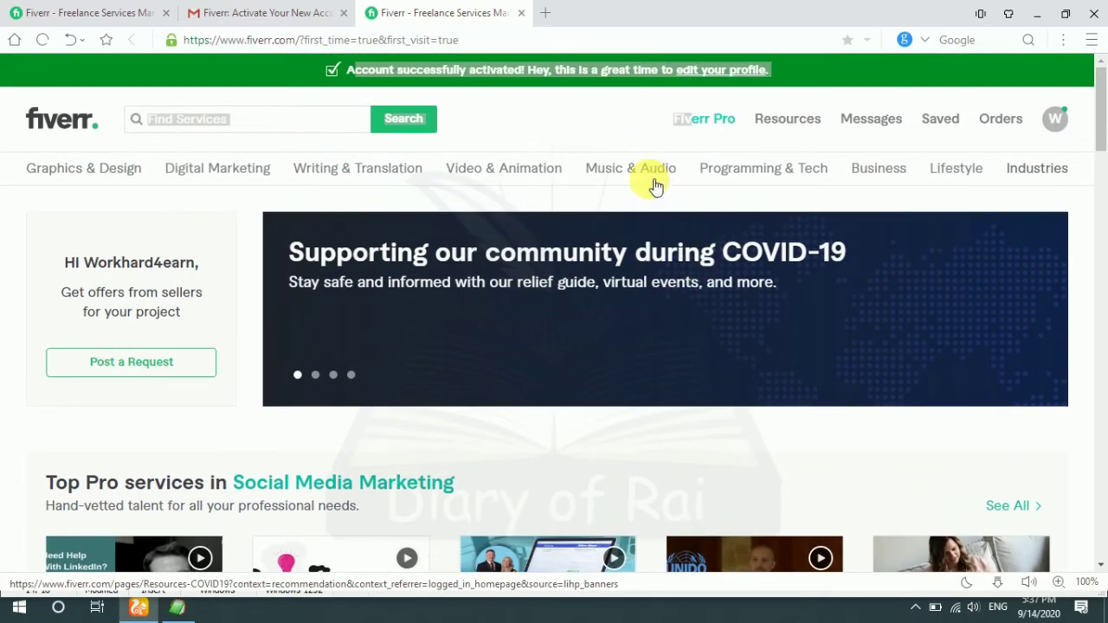
# Step: Browse the Fiverr Pro page showing Pro Logo Design Services
pyautogui.click(723, 122)
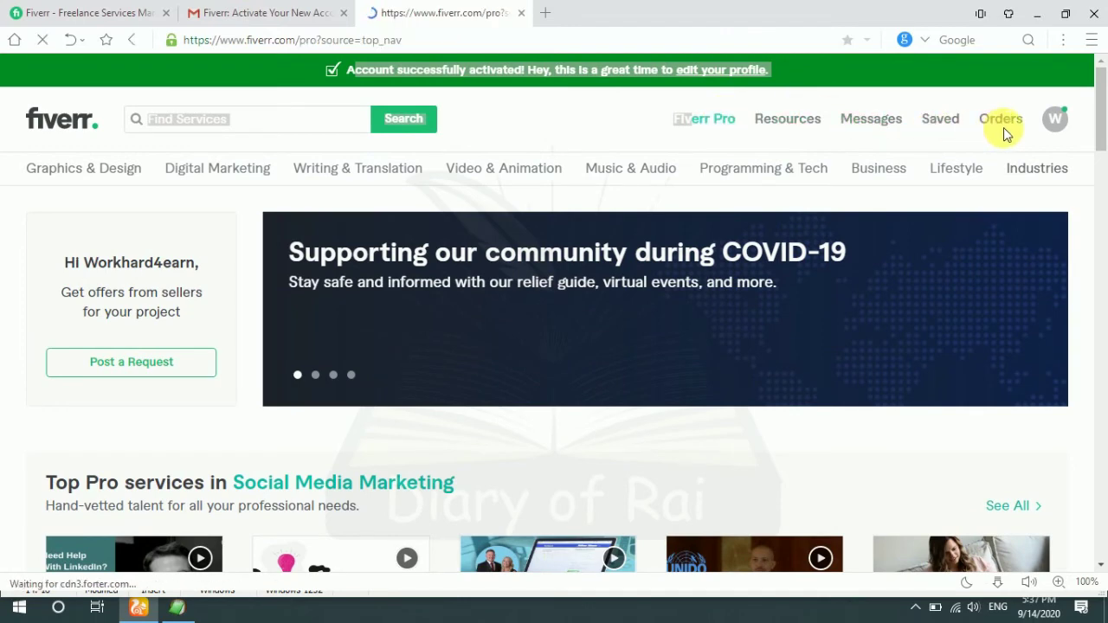
pyautogui.scroll(-3, 609, 227)
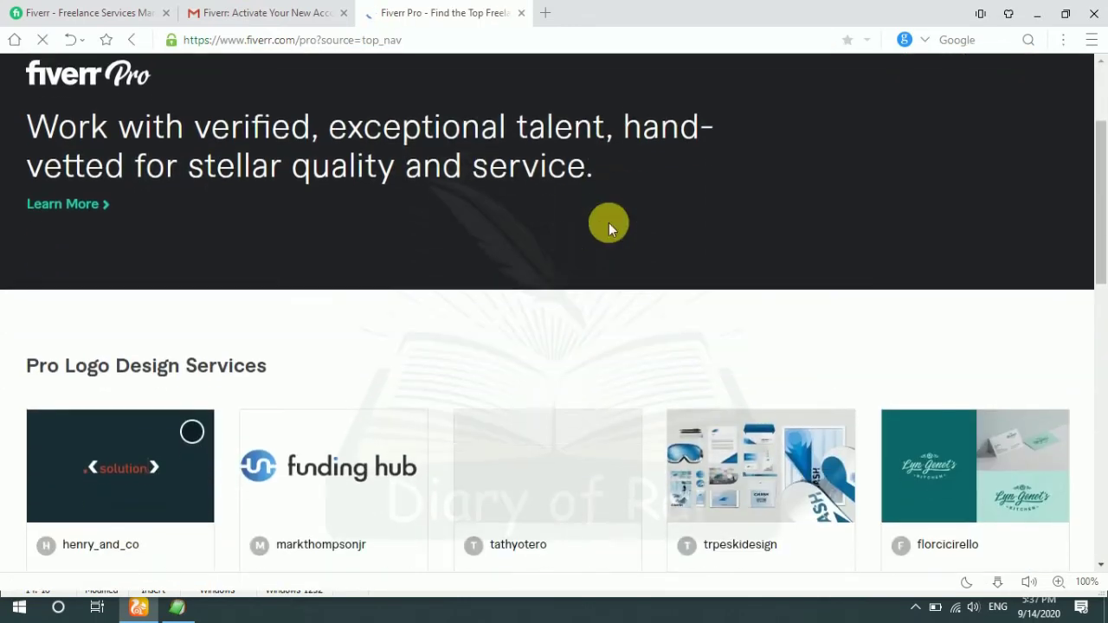
pyautogui.scroll(3, 487, 378)
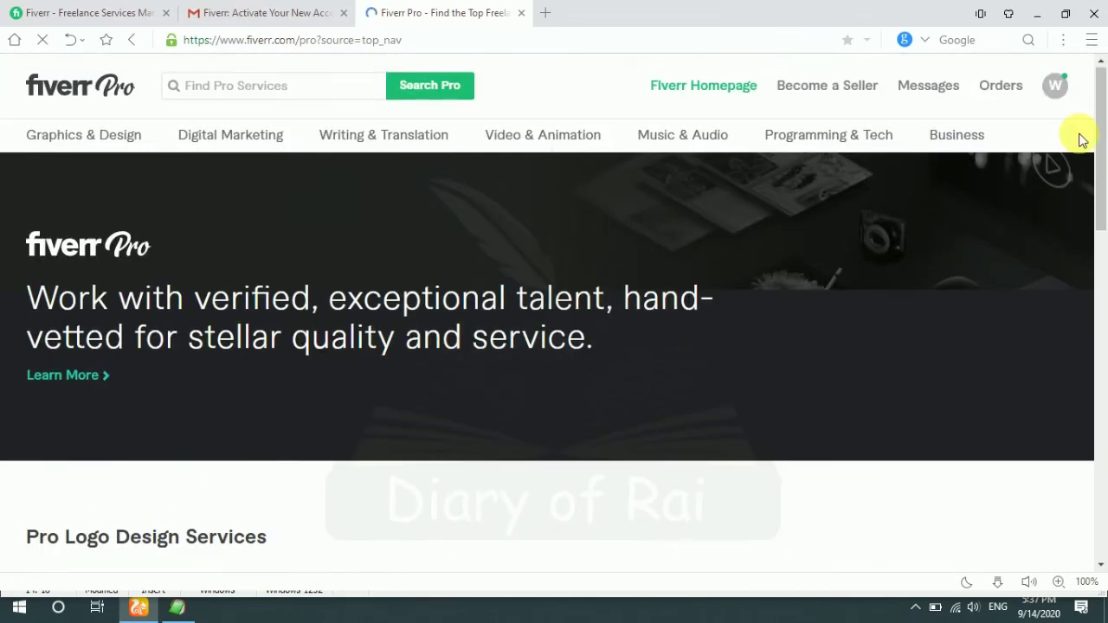
pyautogui.click(1058, 90)
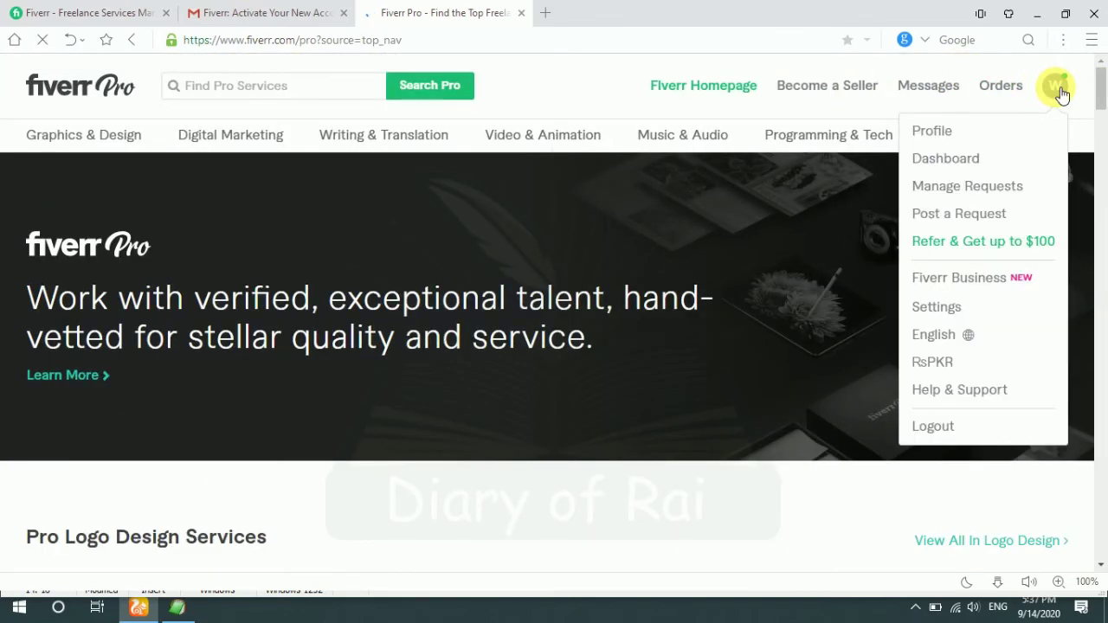
# Step: On the profile page, choose 'I own a business' with Idea Phase and save the changes
pyautogui.click(942, 142)
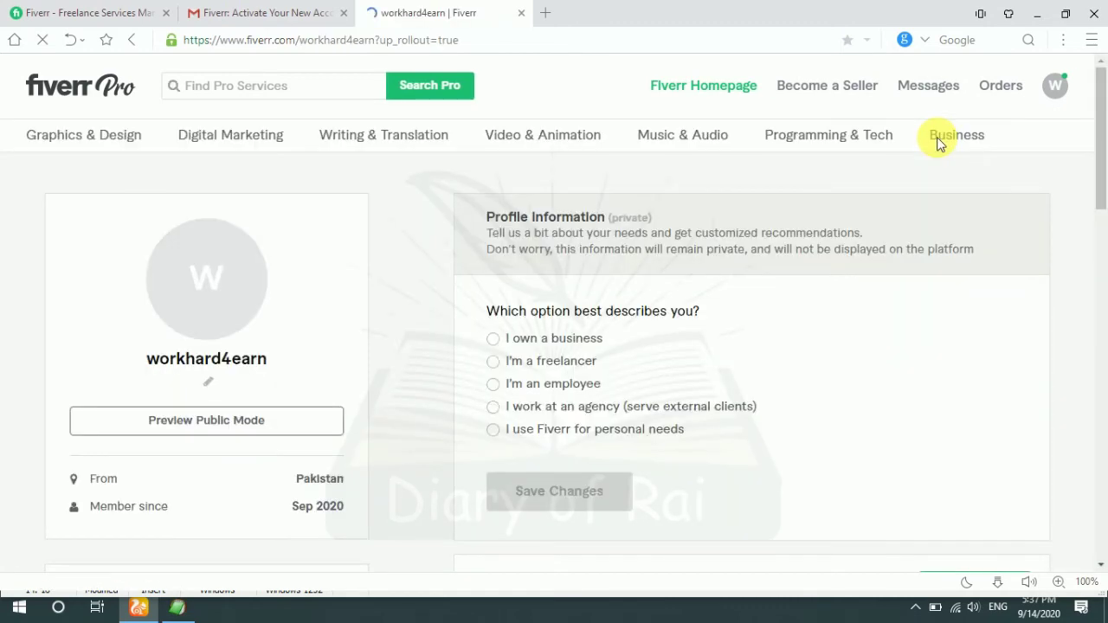
pyautogui.click(543, 364)
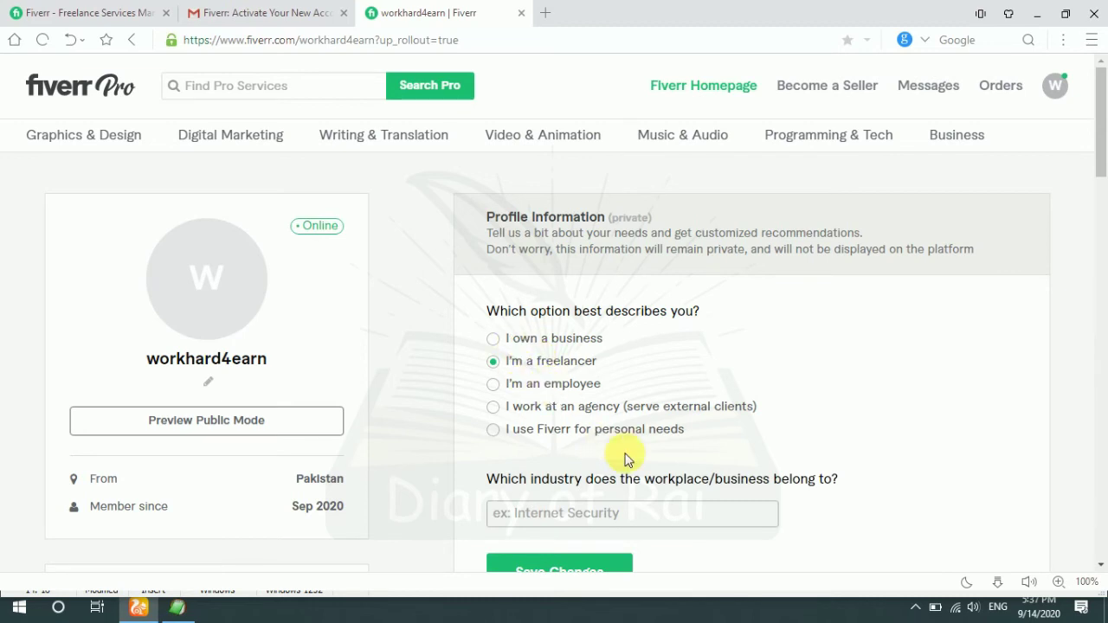
pyautogui.scroll(-1, 627, 459)
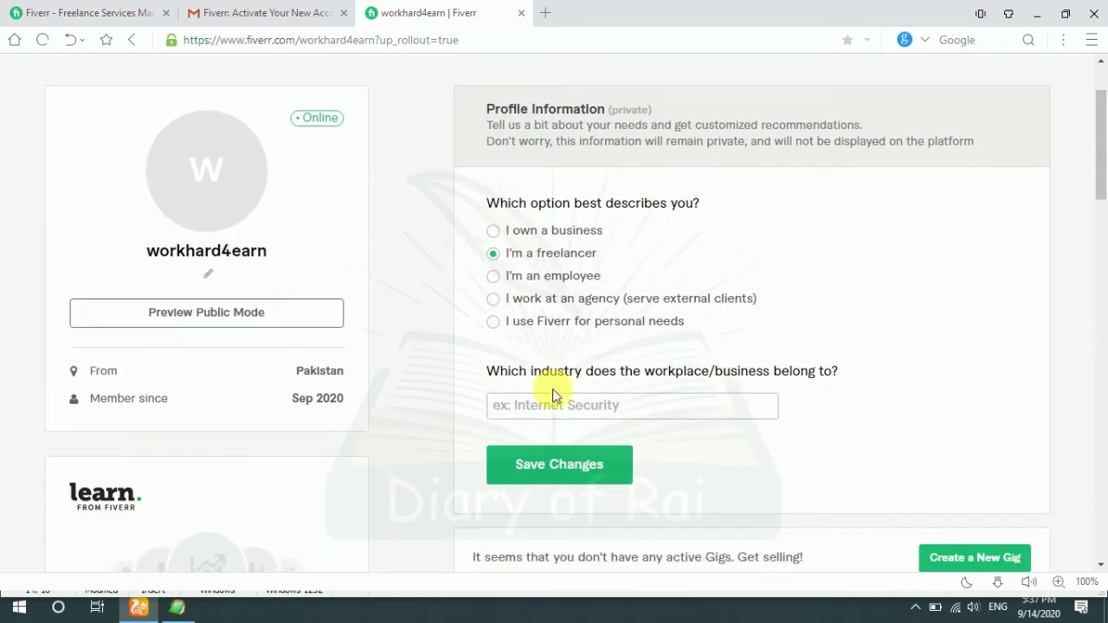
pyautogui.click(510, 232)
pyautogui.scroll(-2, 597, 385)
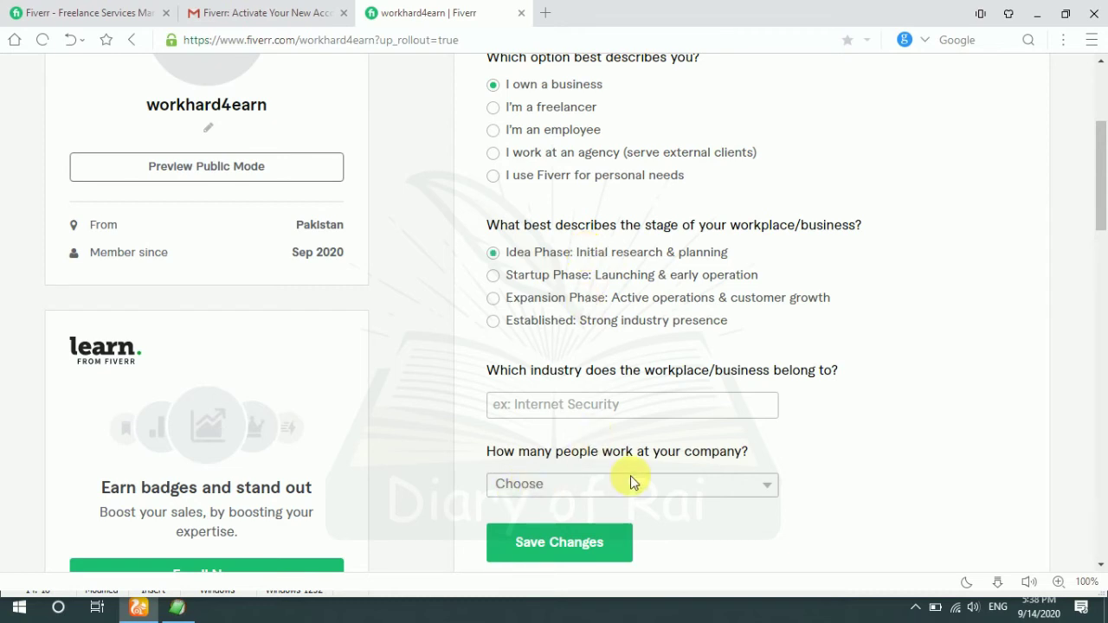
pyautogui.click(586, 543)
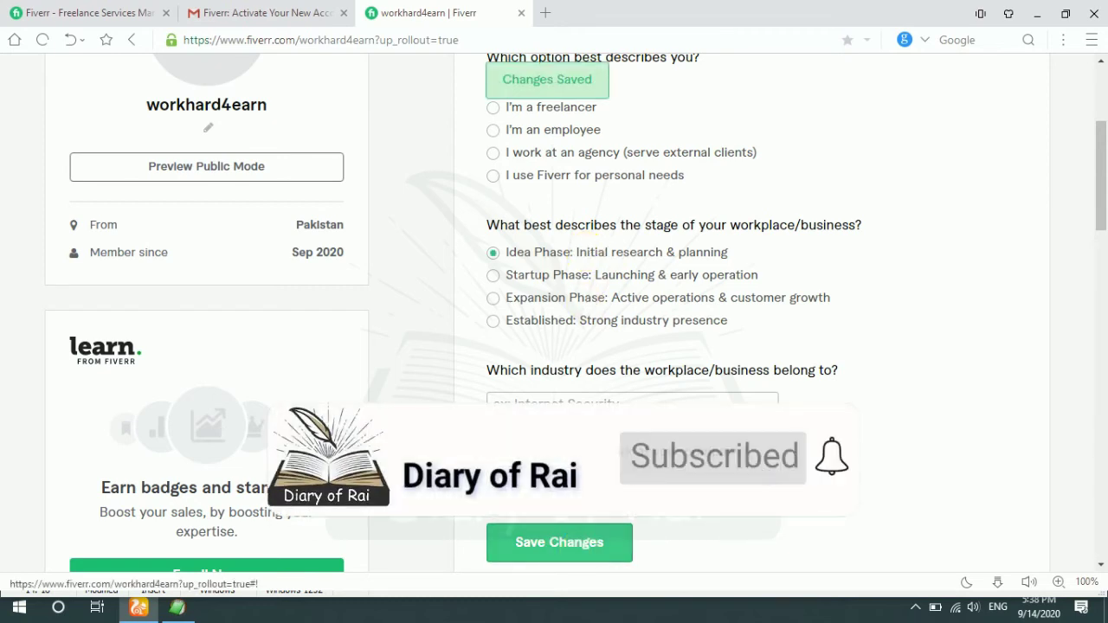
pyautogui.scroll(3, 563, 320)
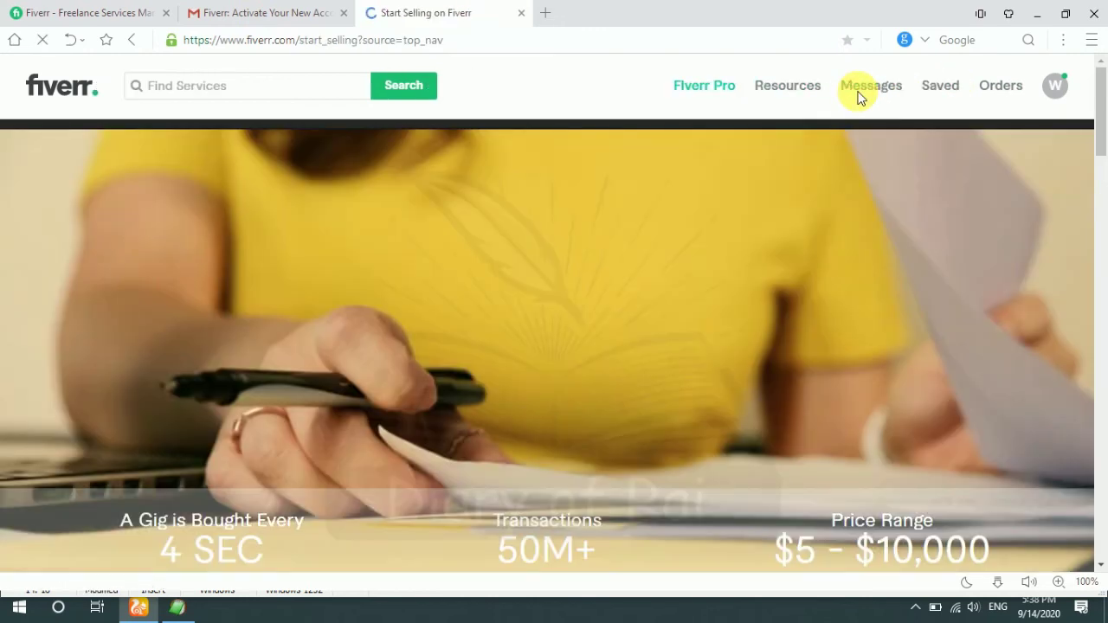
# Step: Scroll down the Start Selling page to the closing 'How to Create Seller Account' card
pyautogui.scroll(-5, 577, 228)
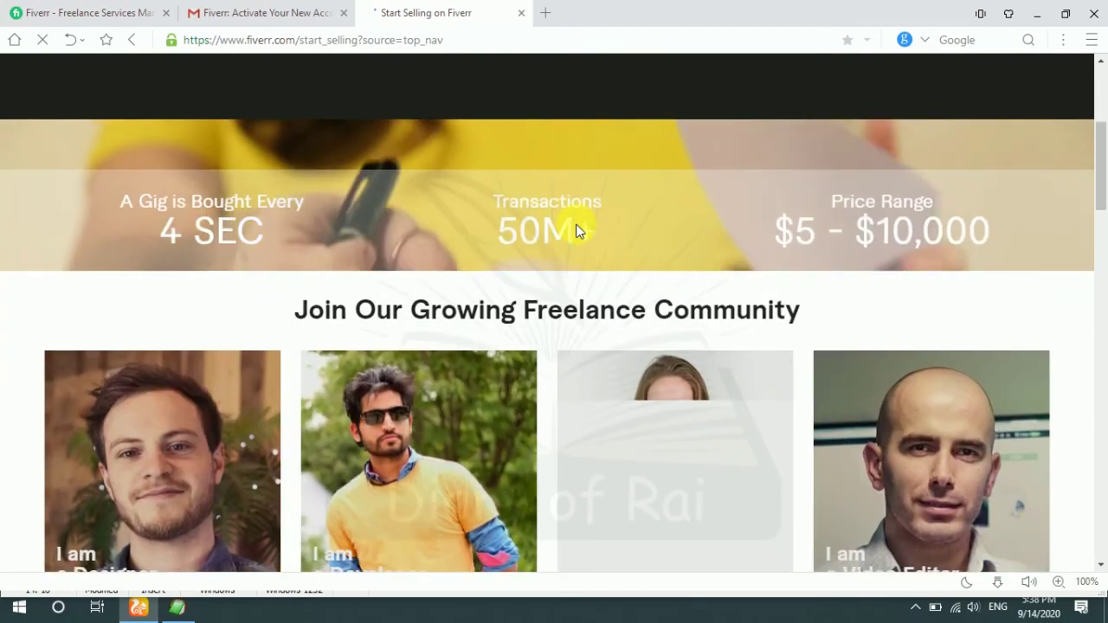
pyautogui.scroll(-5, 580, 230)
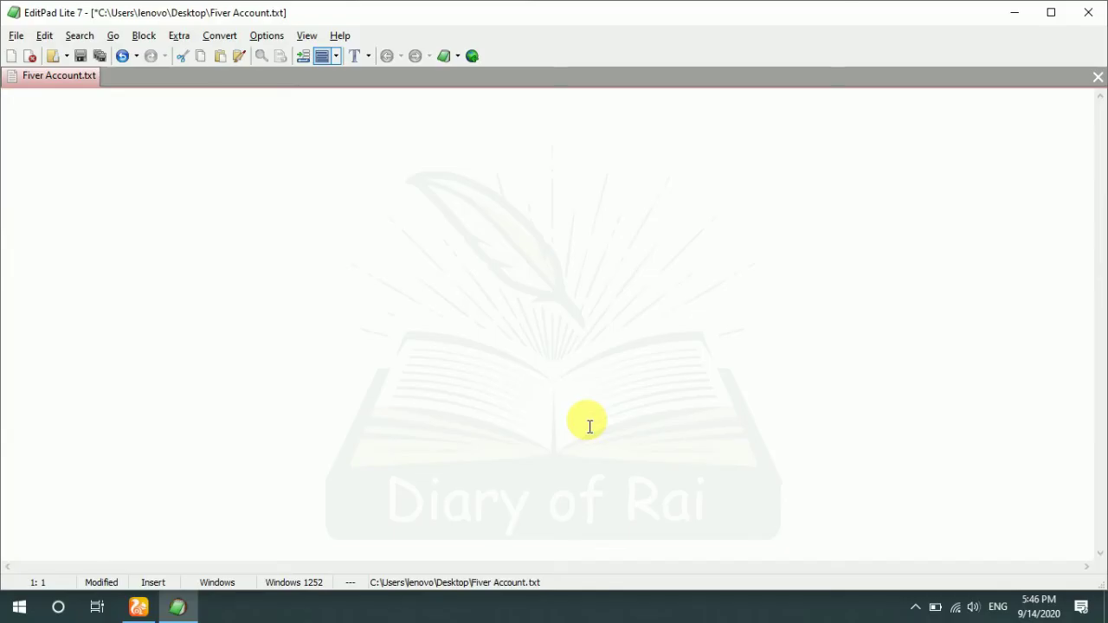
# Step: Type 'thanks for Watchin' at the top of Fiver Account.txt
pyautogui.write('thanks')
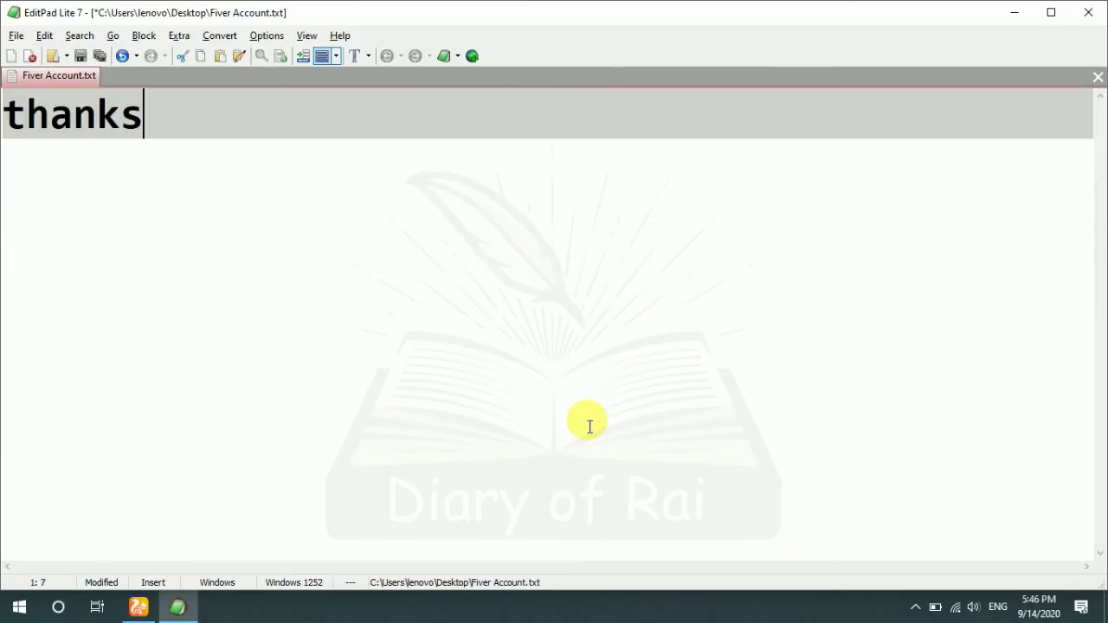
pyautogui.write(' for Wat')
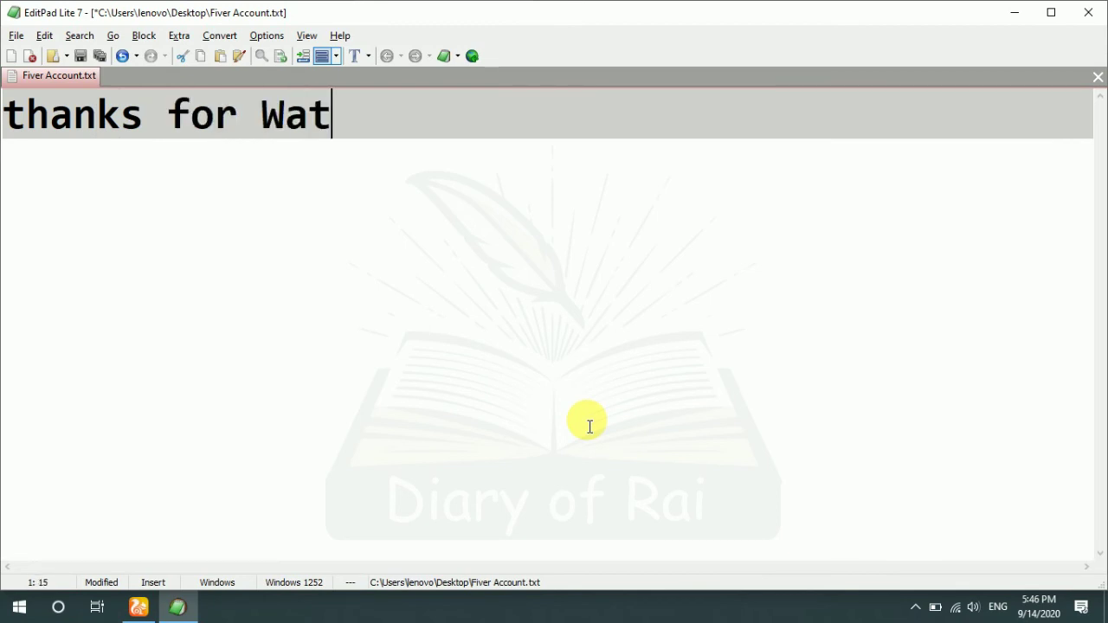